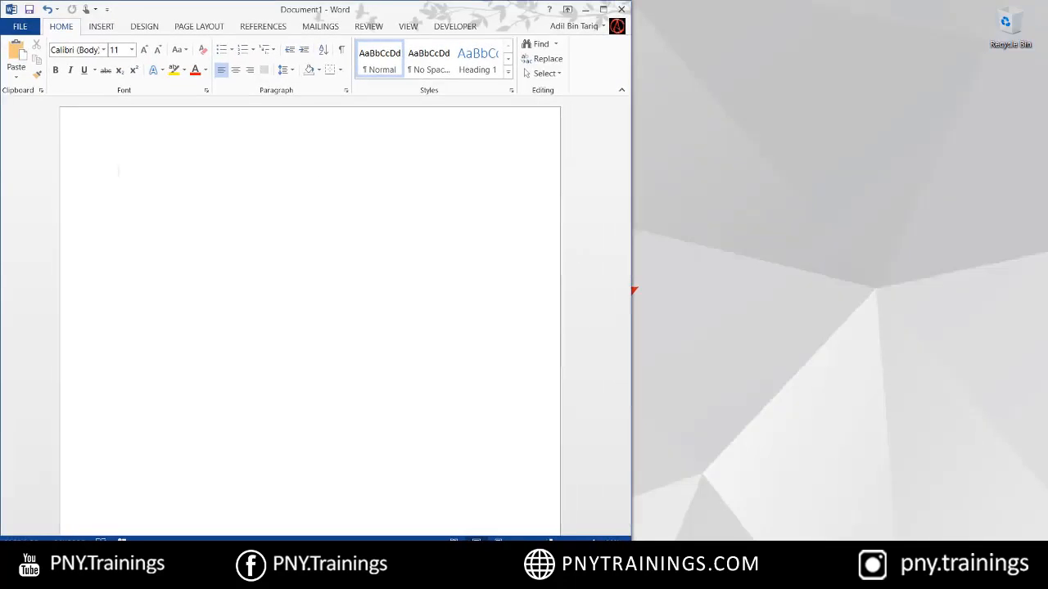
- Maximize the blank document's window and set the ribbon to Auto-hide
{"action": "left_click", "coordinate": [603, 9]}
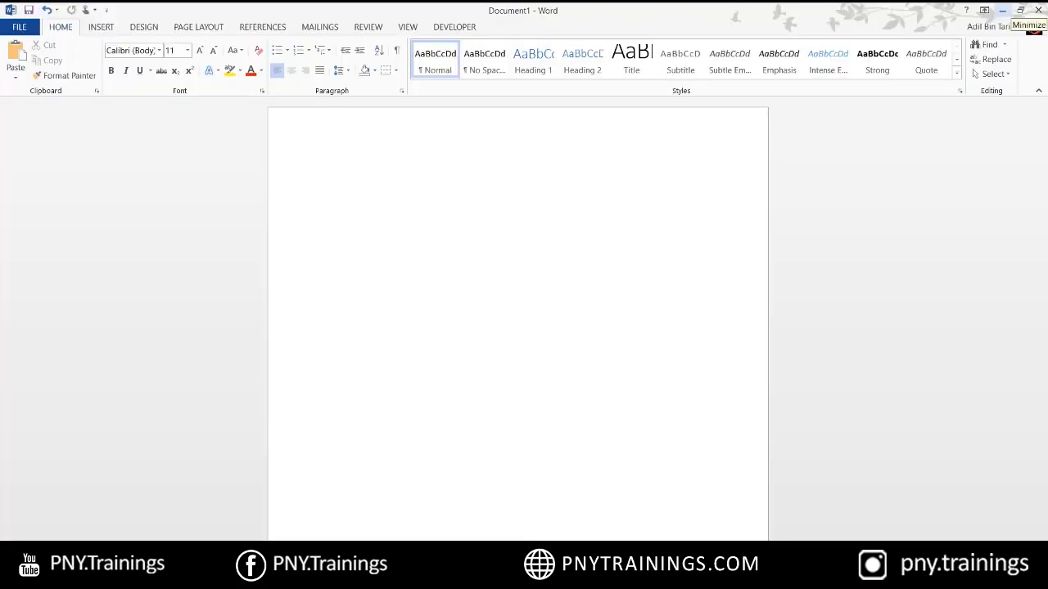
{"action": "left_click", "coordinate": [1001, 11]}
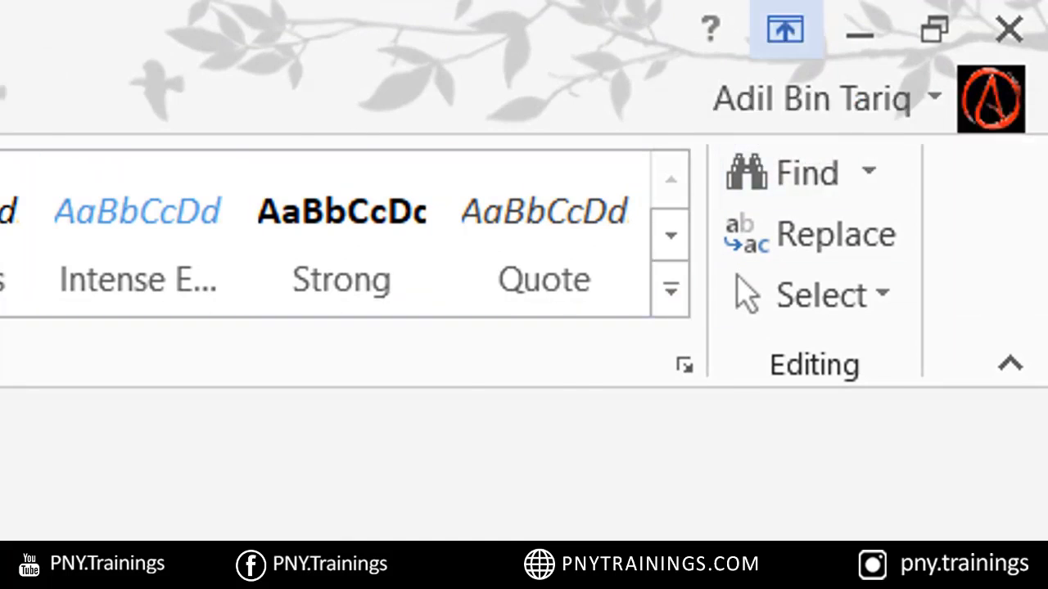
{"action": "left_click", "coordinate": [784, 30]}
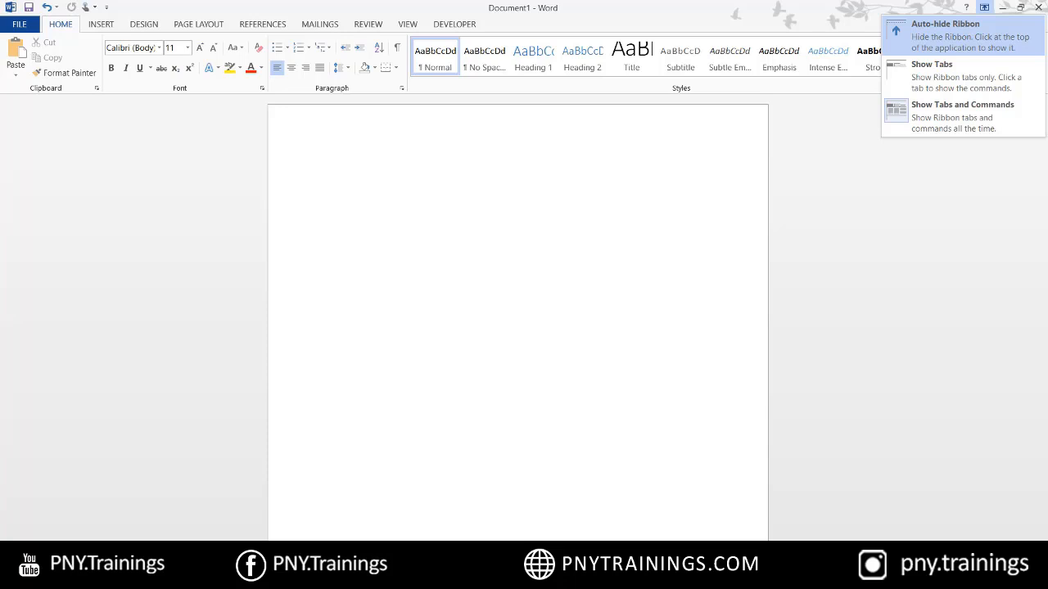
{"action": "left_click", "coordinate": [962, 36]}
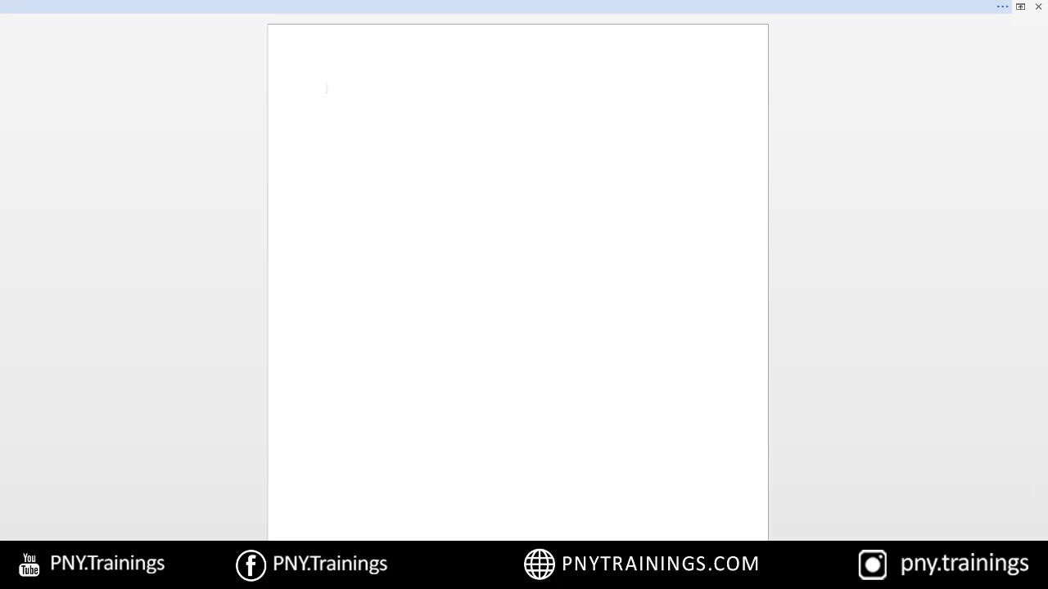
- Reveal the hidden ribbon temporarily and look through the Insert, Design, Page Layout, References, Mailings and Review commands
{"action": "left_click", "coordinate": [1002, 6]}
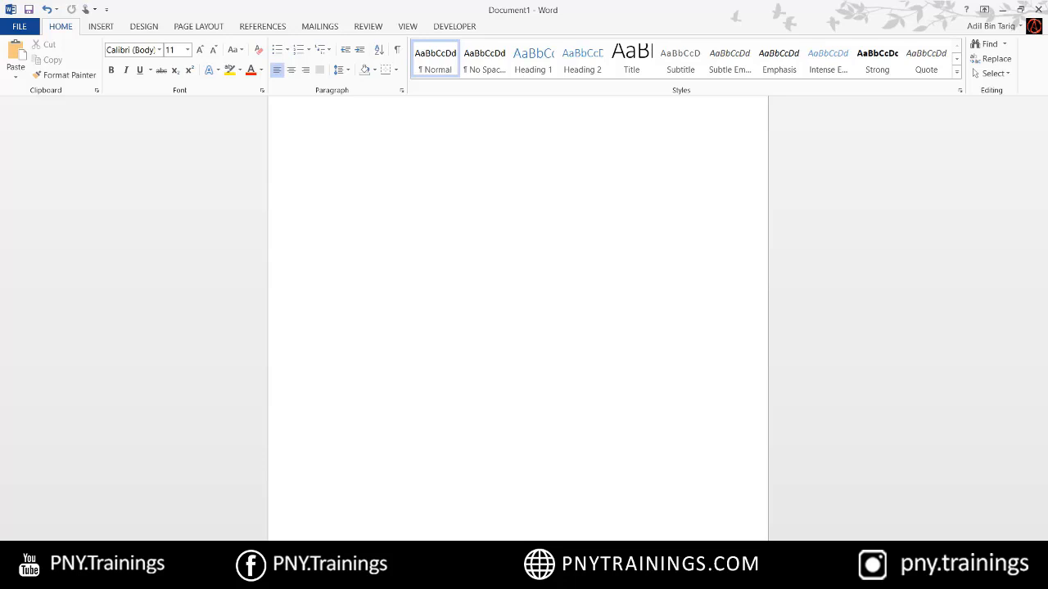
{"action": "left_click", "coordinate": [540, 213]}
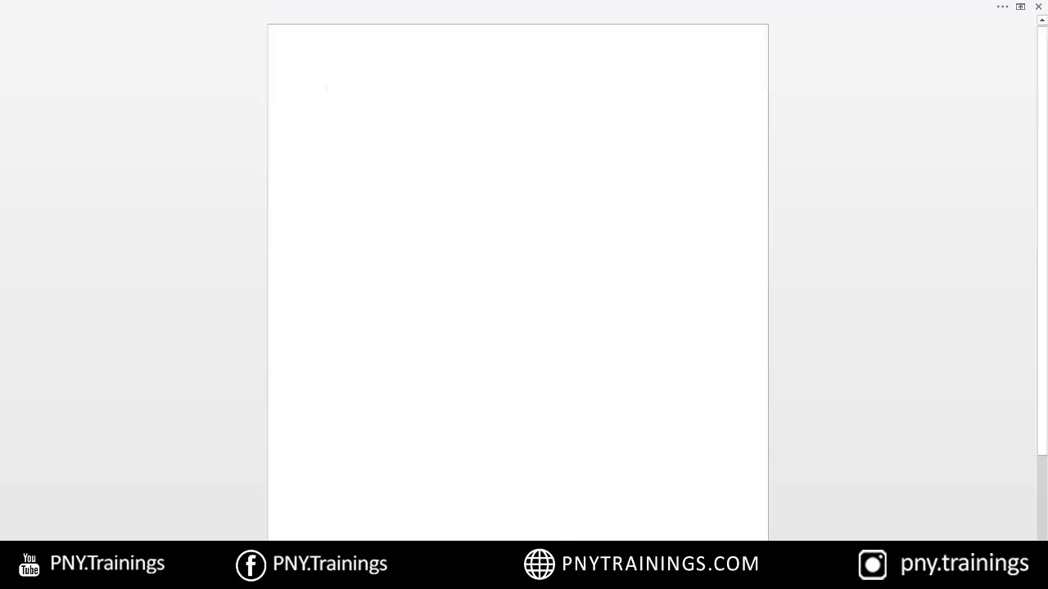
{"action": "left_click", "coordinate": [985, 8]}
{"action": "left_click", "coordinate": [984, 9]}
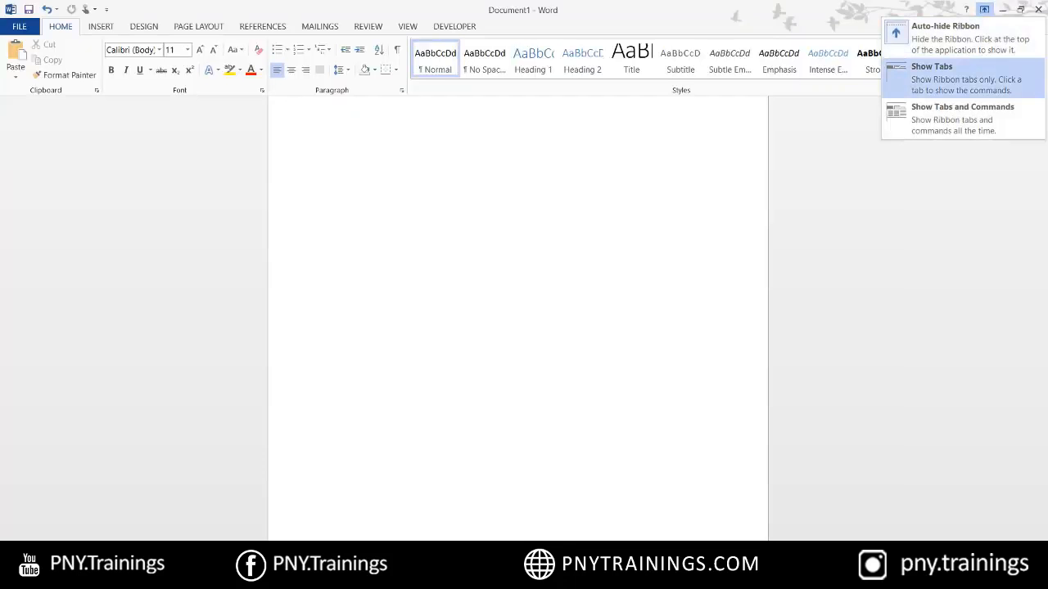
{"action": "left_click", "coordinate": [101, 26]}
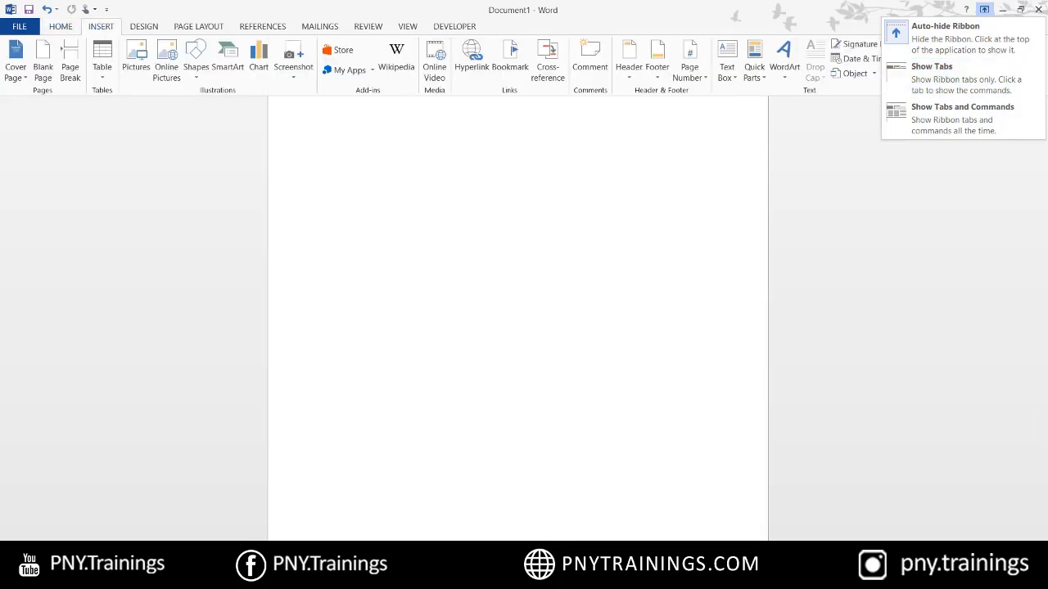
{"action": "left_click", "coordinate": [144, 26]}
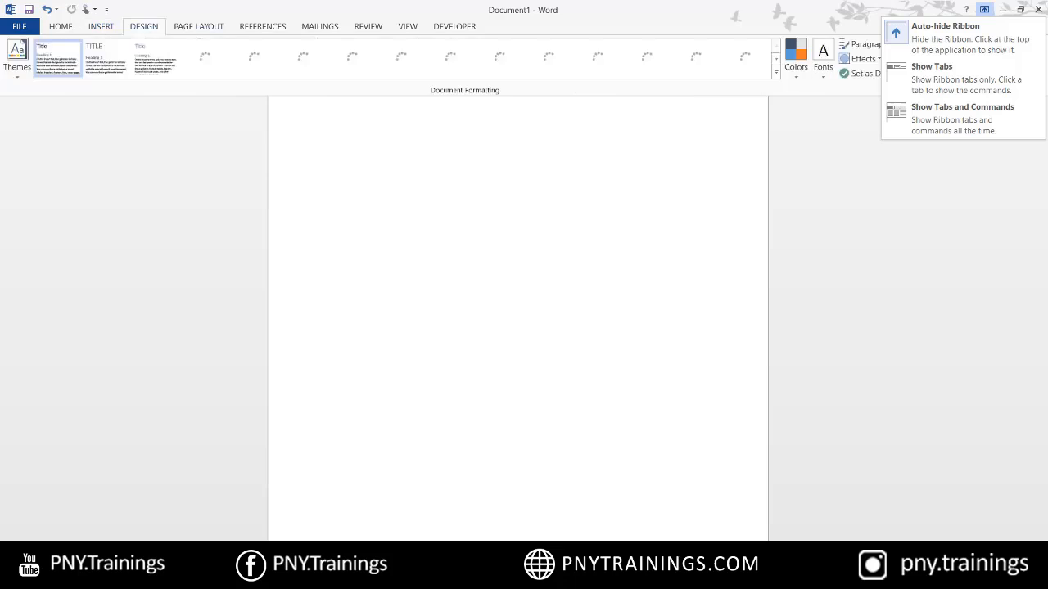
{"action": "left_click", "coordinate": [198, 27]}
{"action": "left_click", "coordinate": [262, 27]}
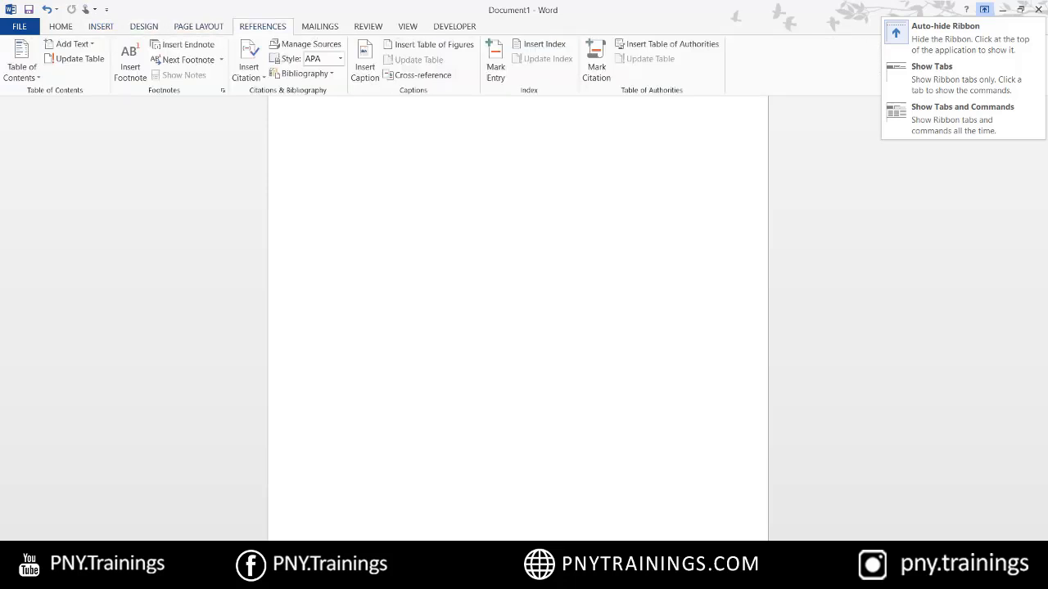
{"action": "left_click", "coordinate": [320, 26]}
{"action": "left_click", "coordinate": [368, 26]}
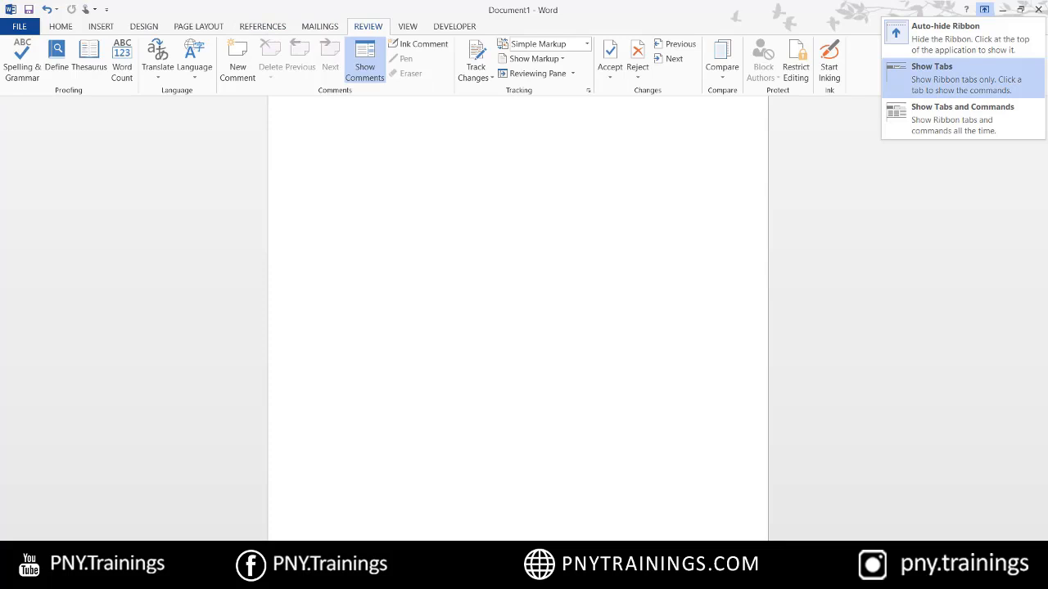
- Set the ribbon to show tabs only, and briefly display the Home and Insert commands before collapsing them
{"action": "left_click", "coordinate": [958, 78]}
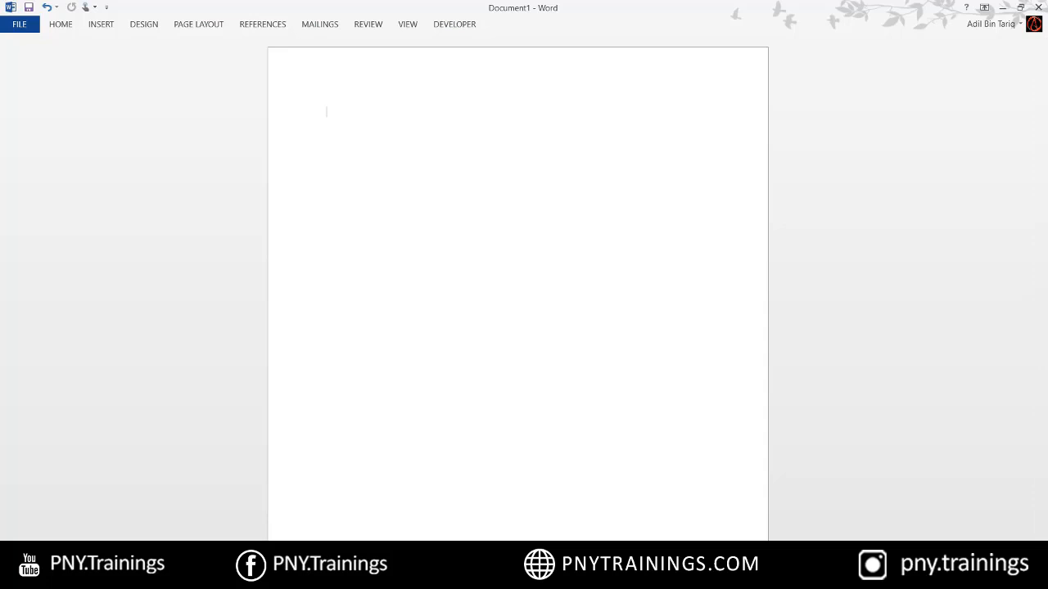
{"action": "left_click", "coordinate": [61, 24]}
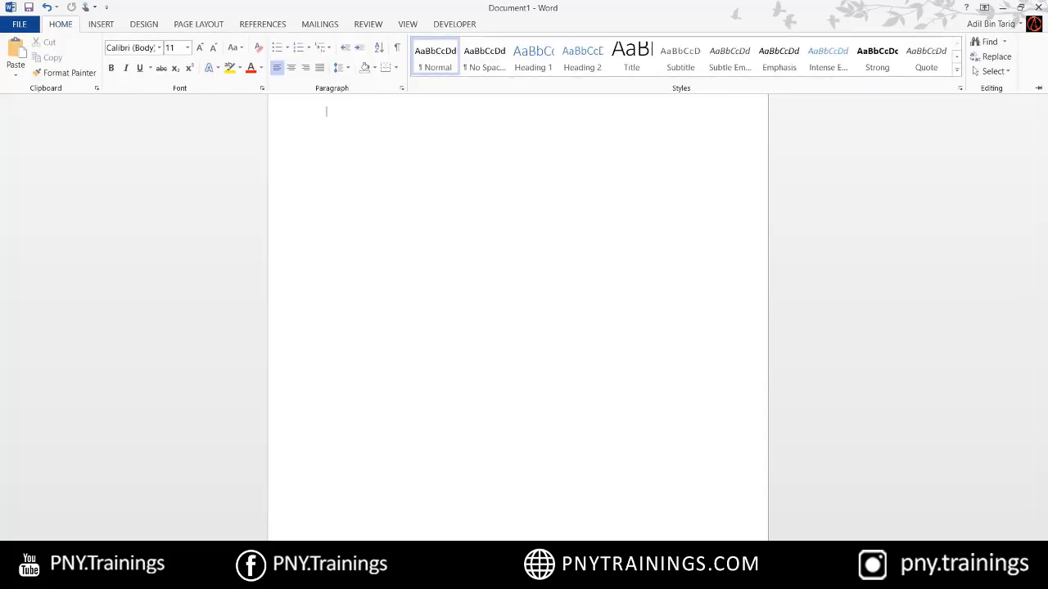
{"action": "left_click", "coordinate": [101, 24]}
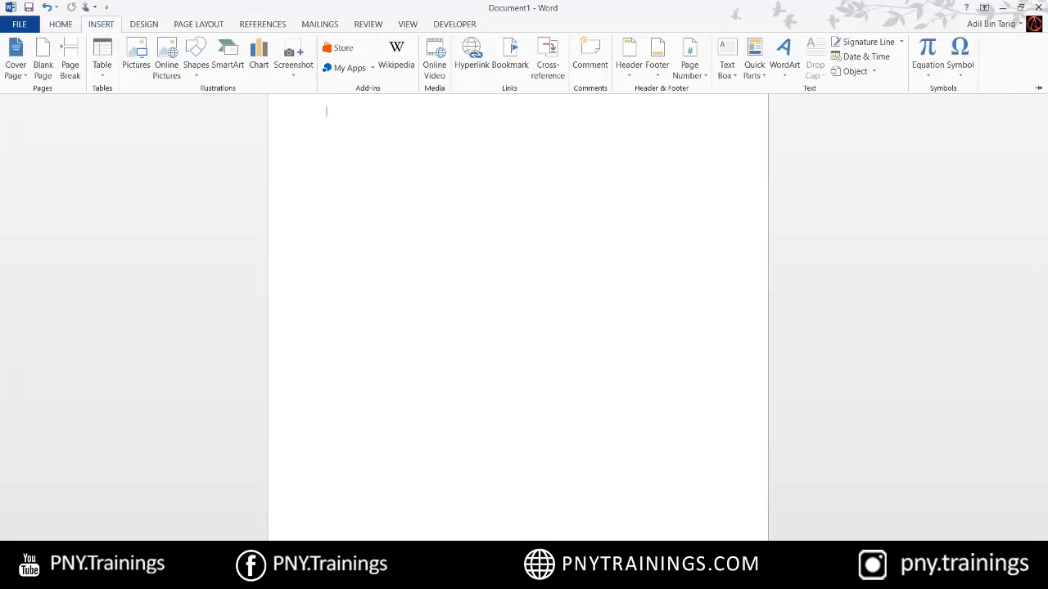
{"action": "left_click", "coordinate": [327, 110]}
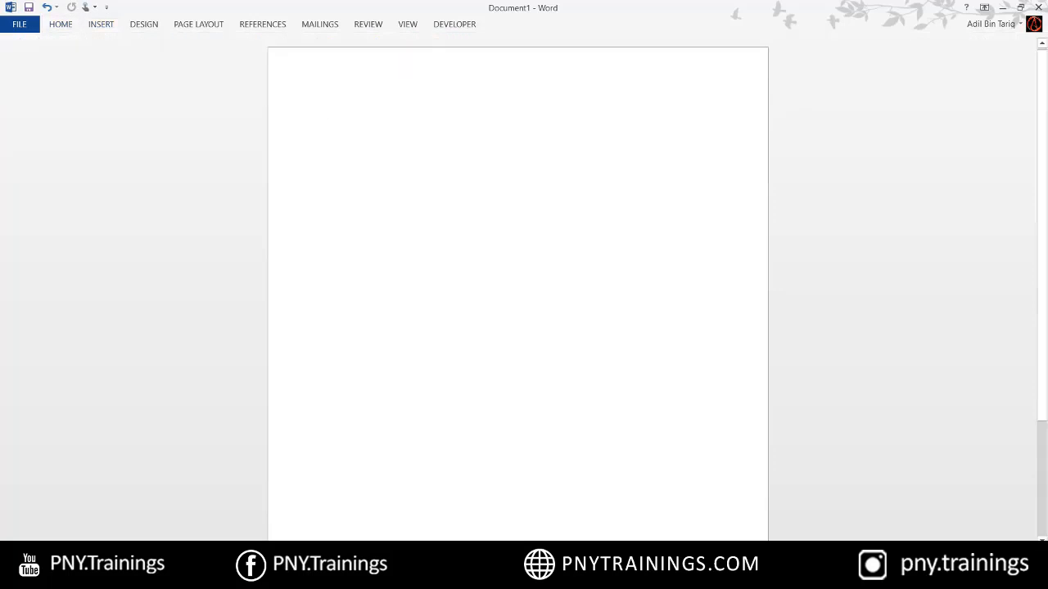
- Set the ribbon to show both tabs and commands all the time
{"action": "left_click", "coordinate": [984, 7]}
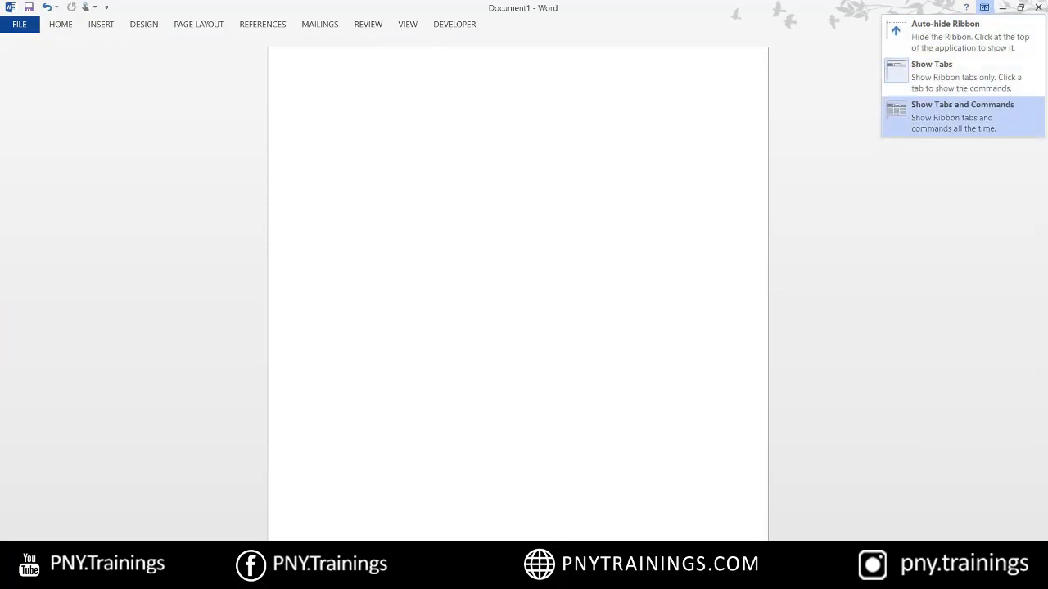
{"action": "left_click", "coordinate": [962, 114]}
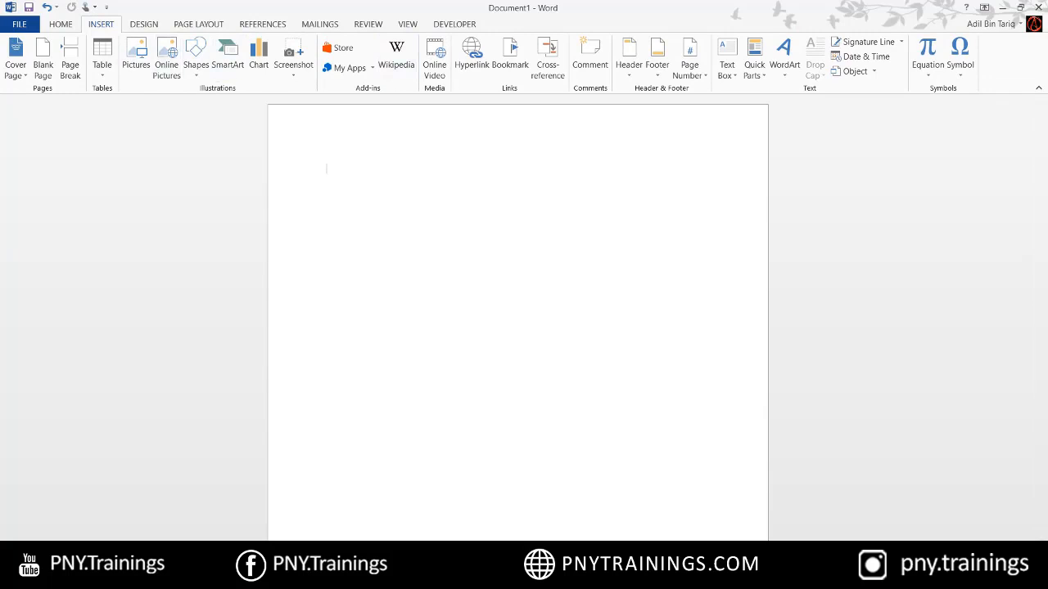
{"action": "left_click", "coordinate": [984, 6]}
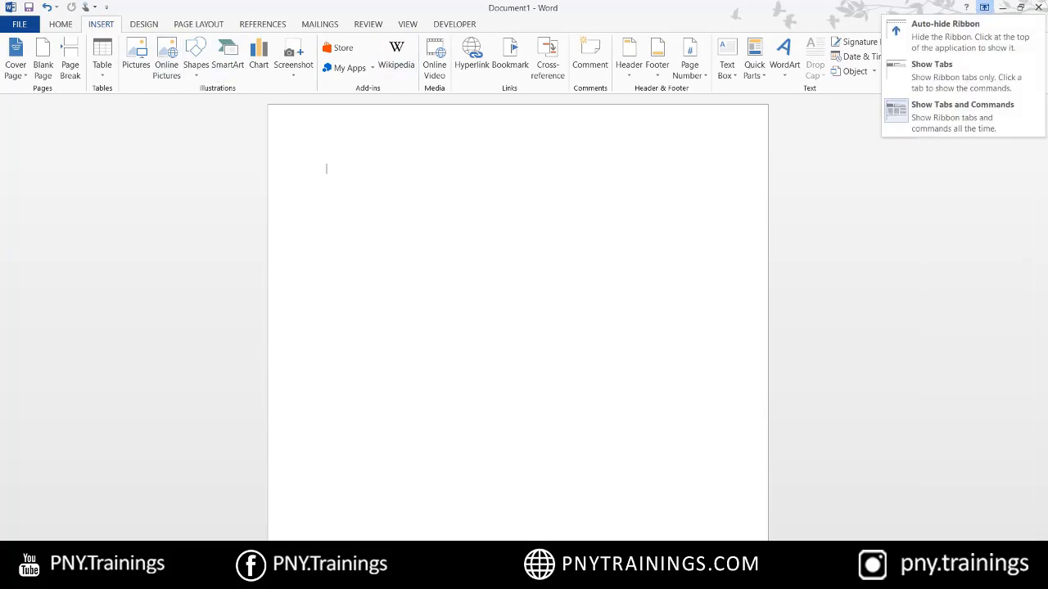
{"action": "left_click", "coordinate": [967, 7]}
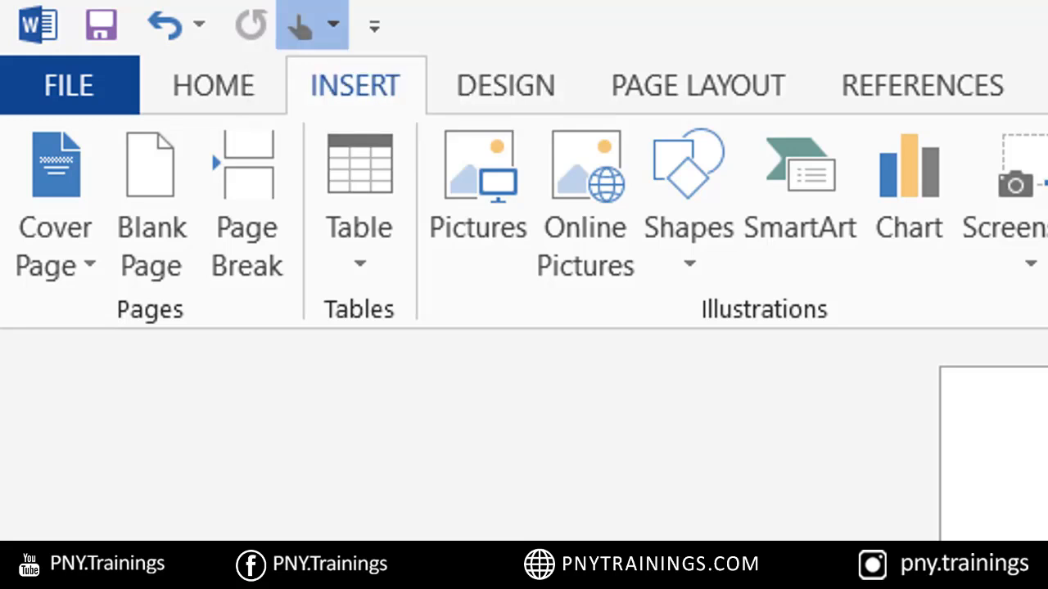
- Add Open and New to the Quick Access Toolbar and create a new blank document
{"action": "left_click", "coordinate": [311, 24]}
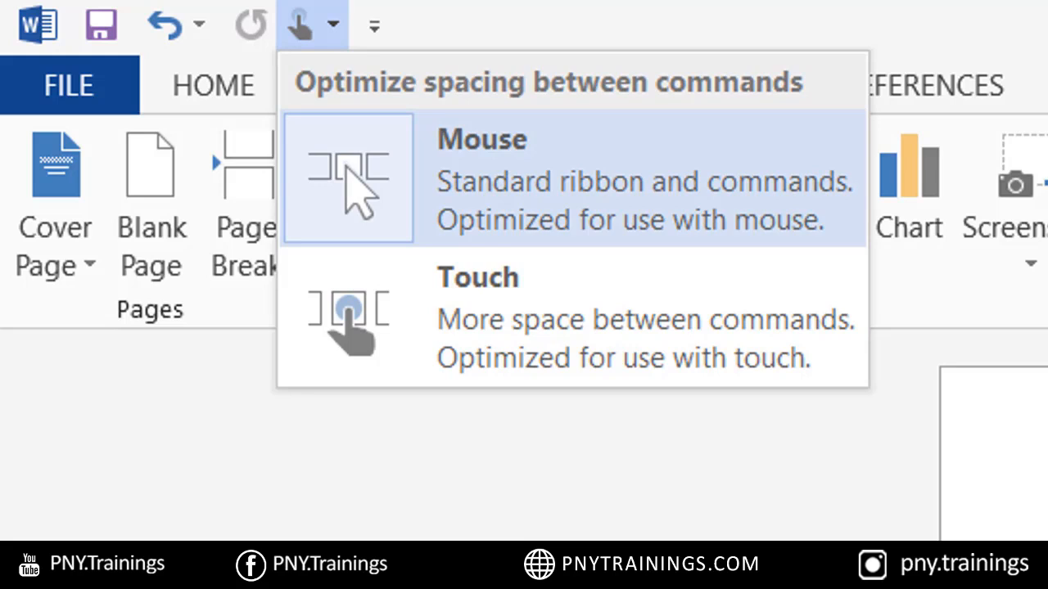
{"action": "left_click", "coordinate": [374, 26]}
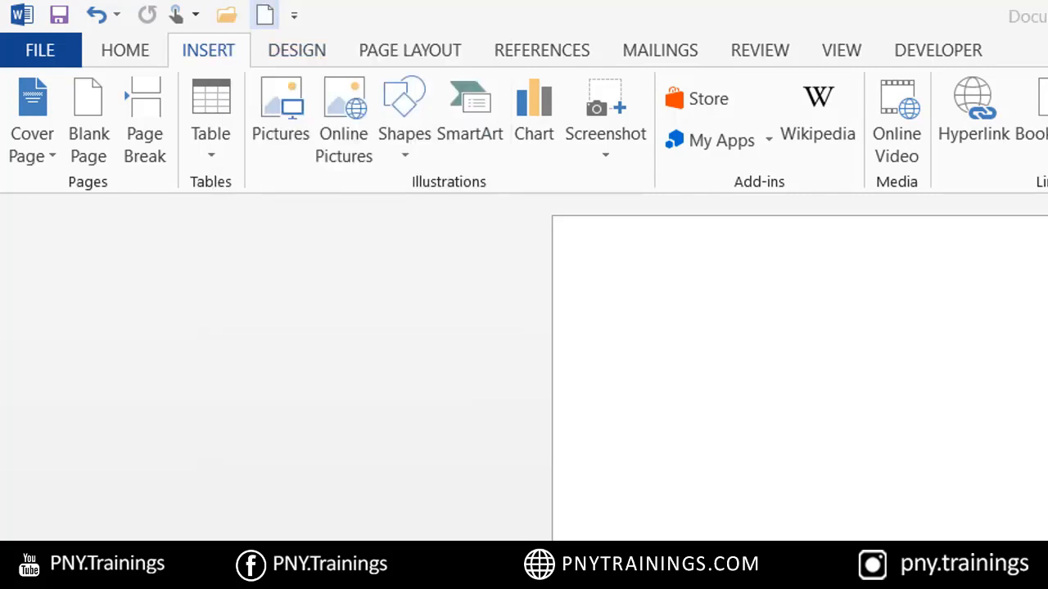
{"action": "left_click", "coordinate": [264, 15]}
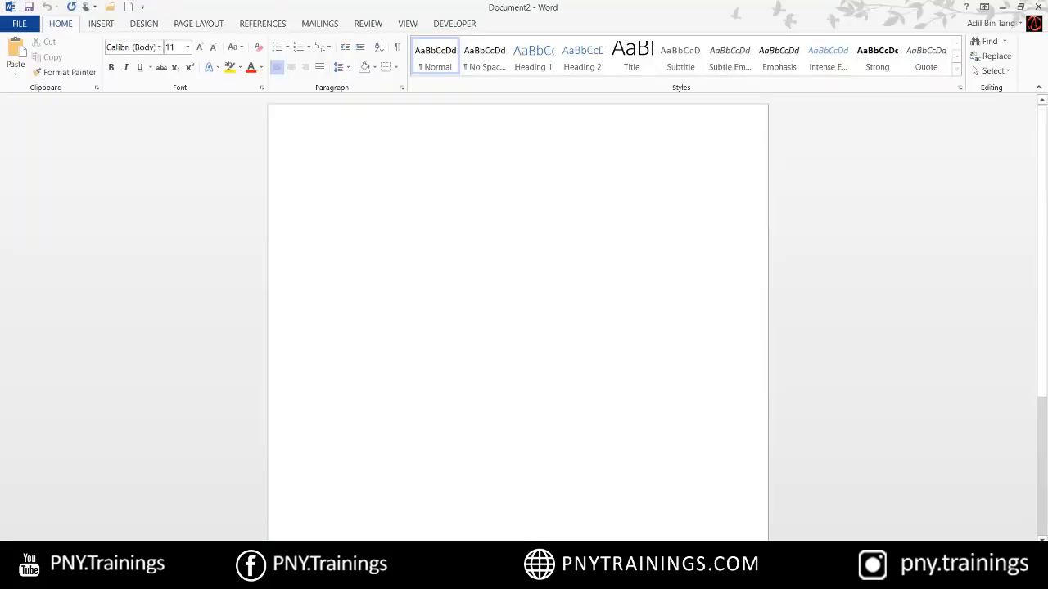
- Try adding Email to the Quick Access Toolbar and remove it again
{"action": "left_click", "coordinate": [142, 6]}
{"action": "left_click", "coordinate": [164, 87]}
{"action": "left_click", "coordinate": [160, 7]}
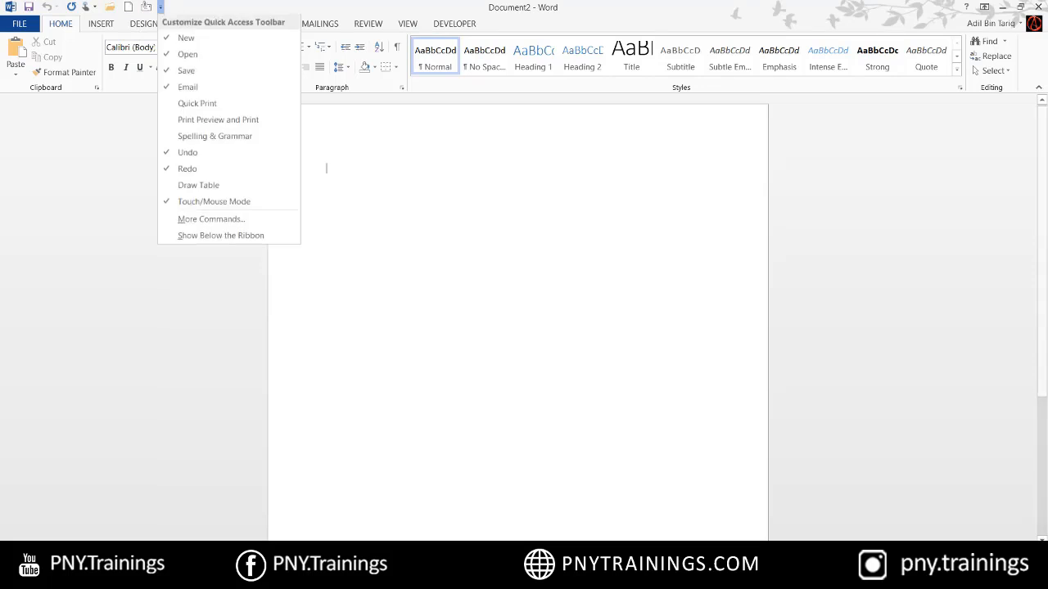
{"action": "left_click", "coordinate": [187, 87]}
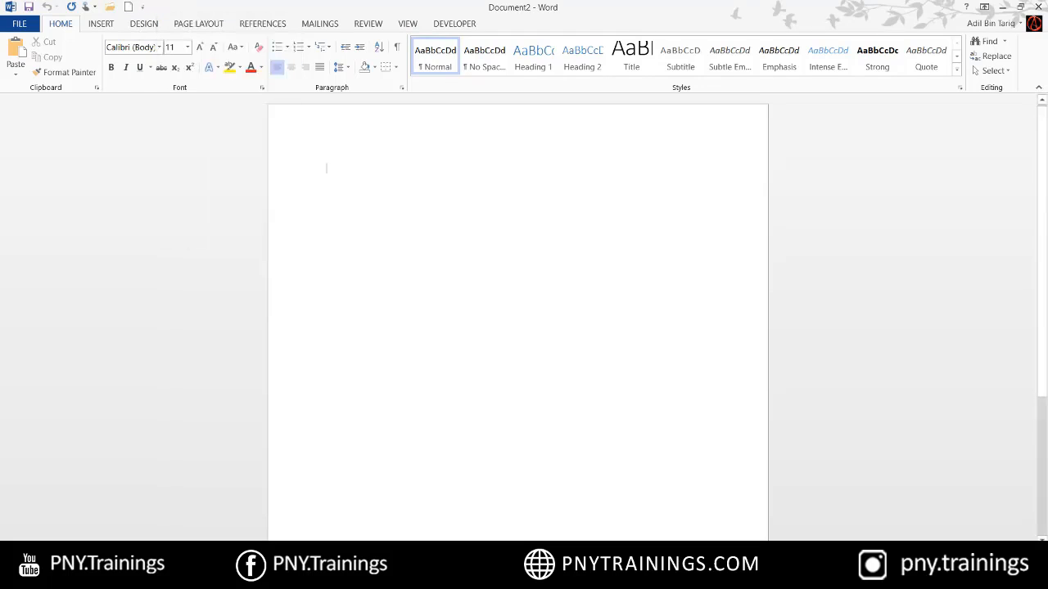
- Remove the Save, Open and New commands from the Quick Access Toolbar
{"action": "left_click", "coordinate": [143, 7]}
{"action": "left_click", "coordinate": [167, 71]}
{"action": "left_click", "coordinate": [124, 7]}
{"action": "left_click", "coordinate": [151, 55]}
{"action": "left_click", "coordinate": [106, 6]}
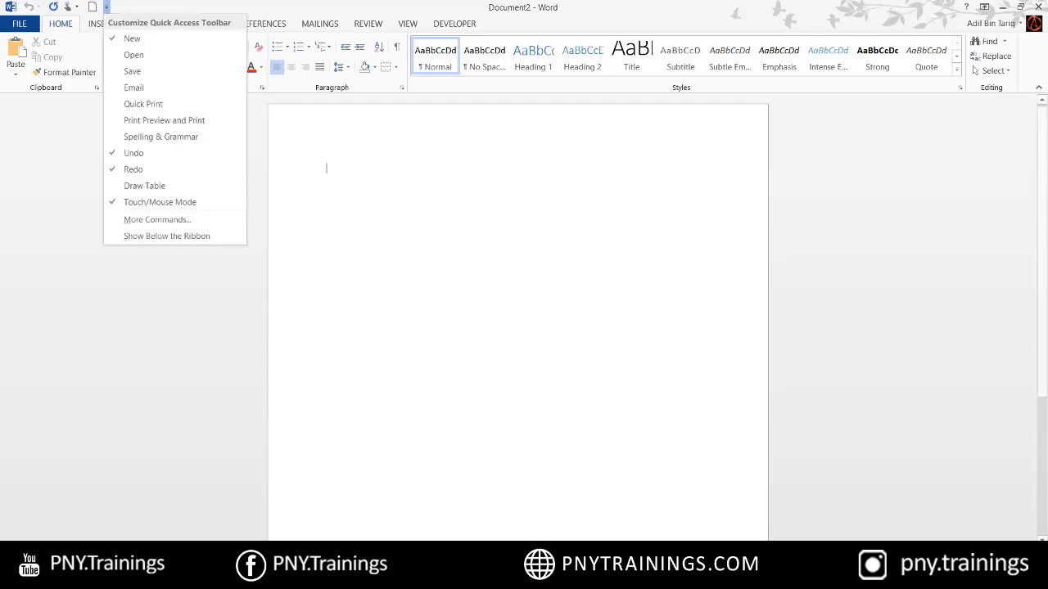
{"action": "left_click", "coordinate": [129, 38]}
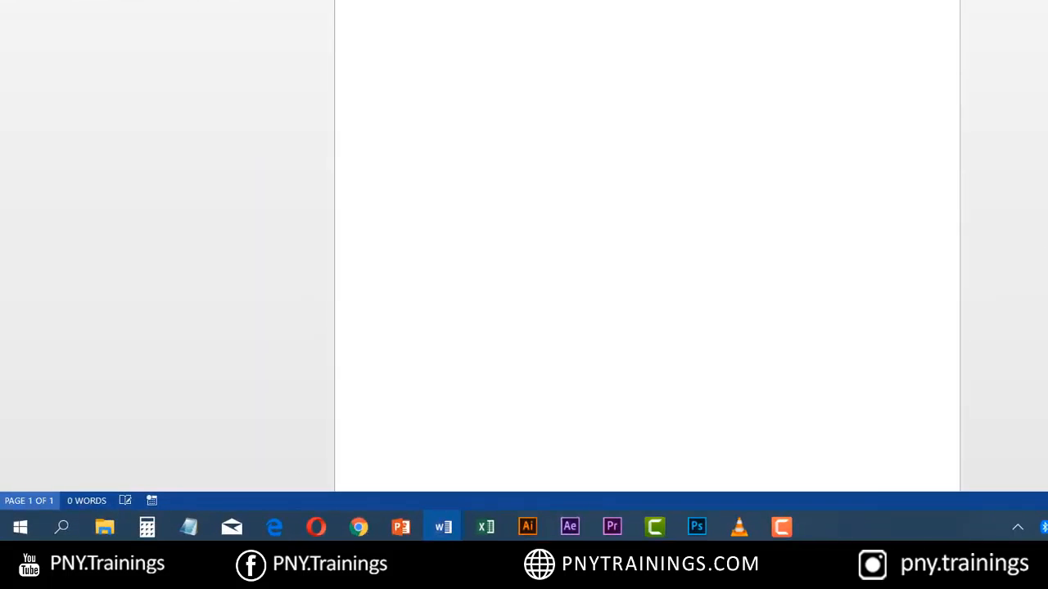
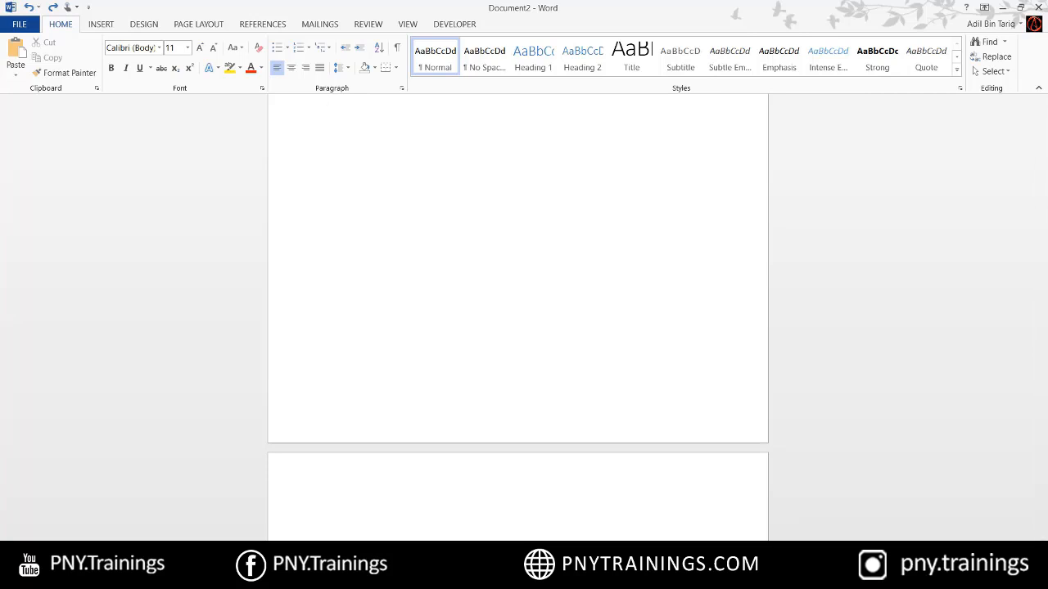
- Write "My name is" with the full name as one lowercase word, and "PNY Trainings IT Institue" on the second line
{"action": "scroll", "coordinate": [517, 319], "scroll_direction": "up", "scroll_amount": 2}
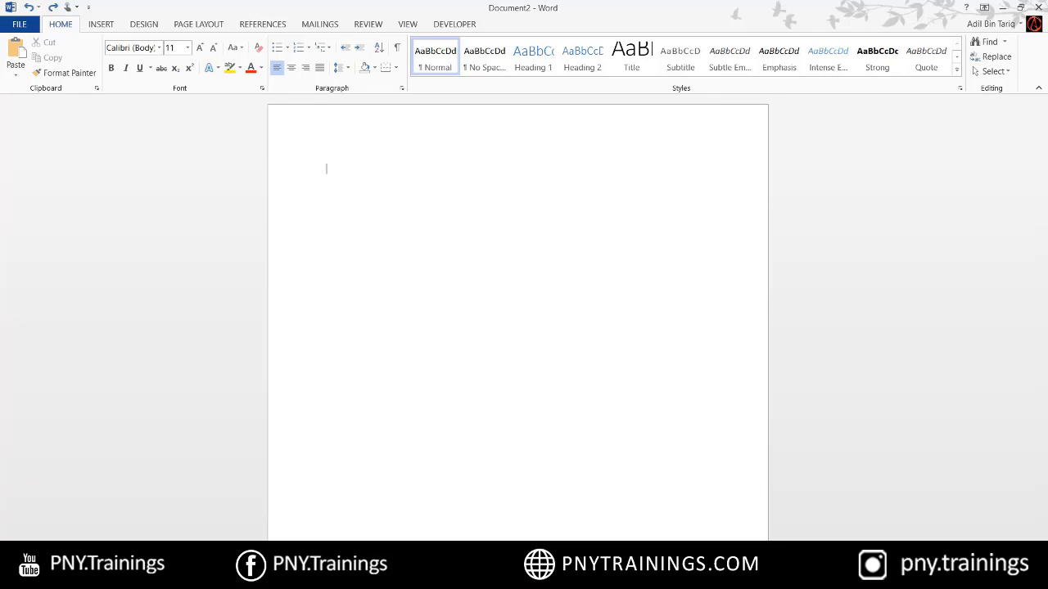
{"action": "type", "text": "My name is Adil Bin Tariq"}
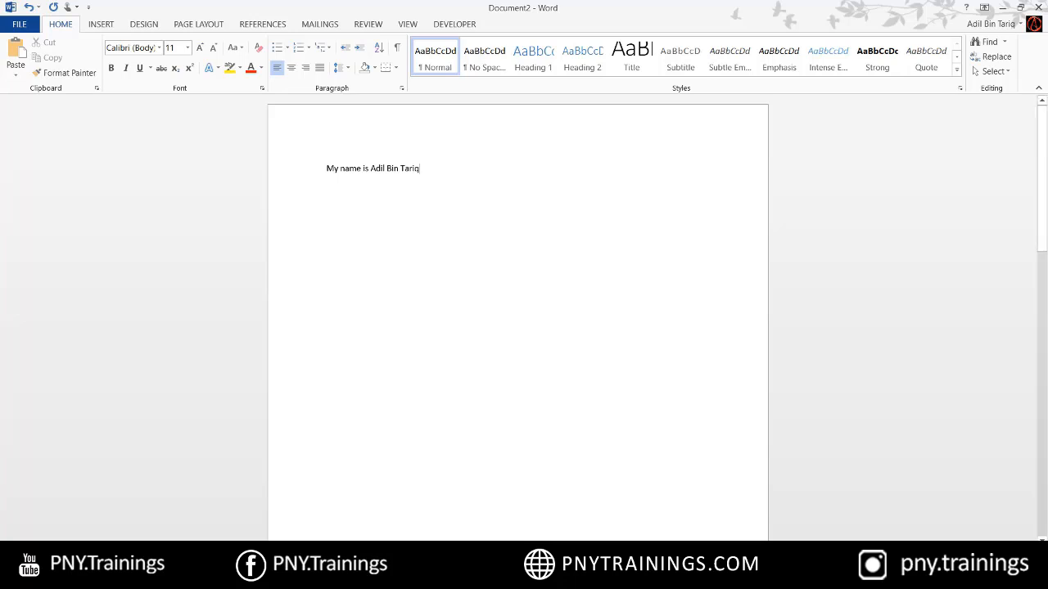
{"action": "scroll", "coordinate": [517, 319], "scroll_direction": "up", "scroll_amount": 1}
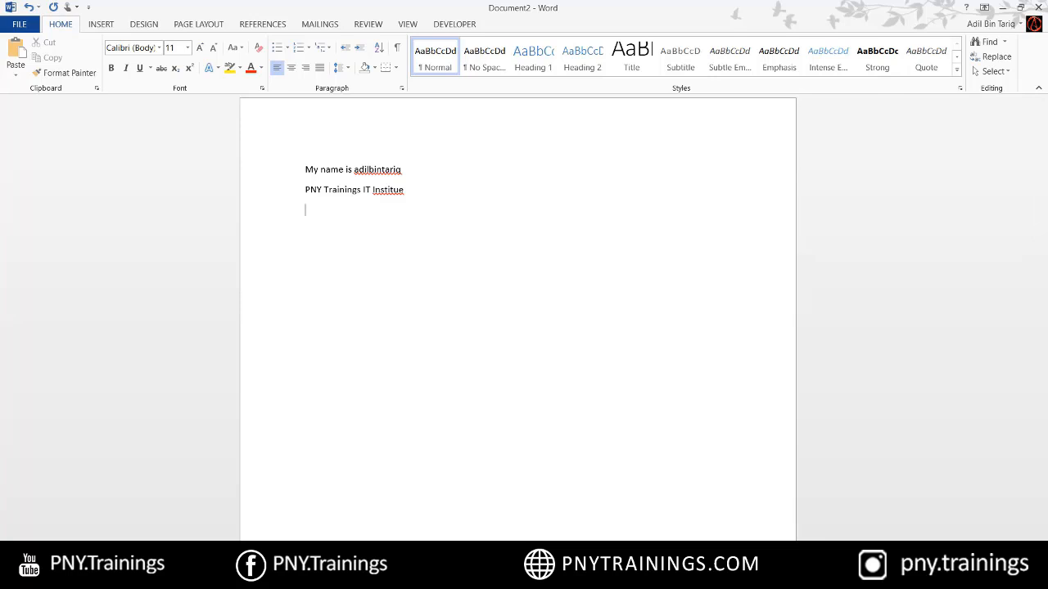
- Run the spelling check, ignoring the flagged name and changing "Institue" to "Institute"
{"action": "key", "text": "F7"}
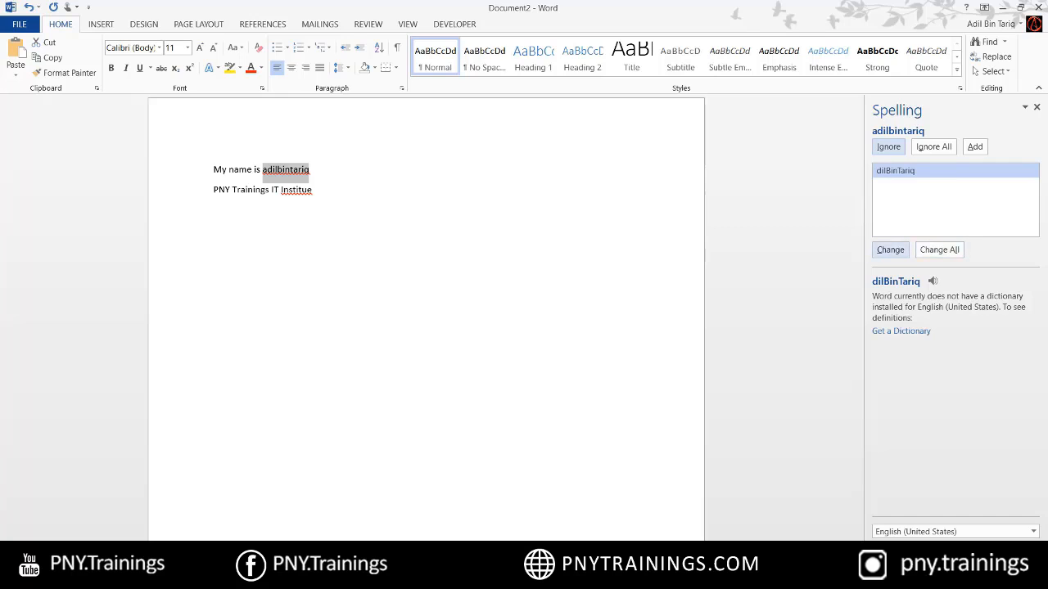
{"action": "left_click", "coordinate": [888, 147]}
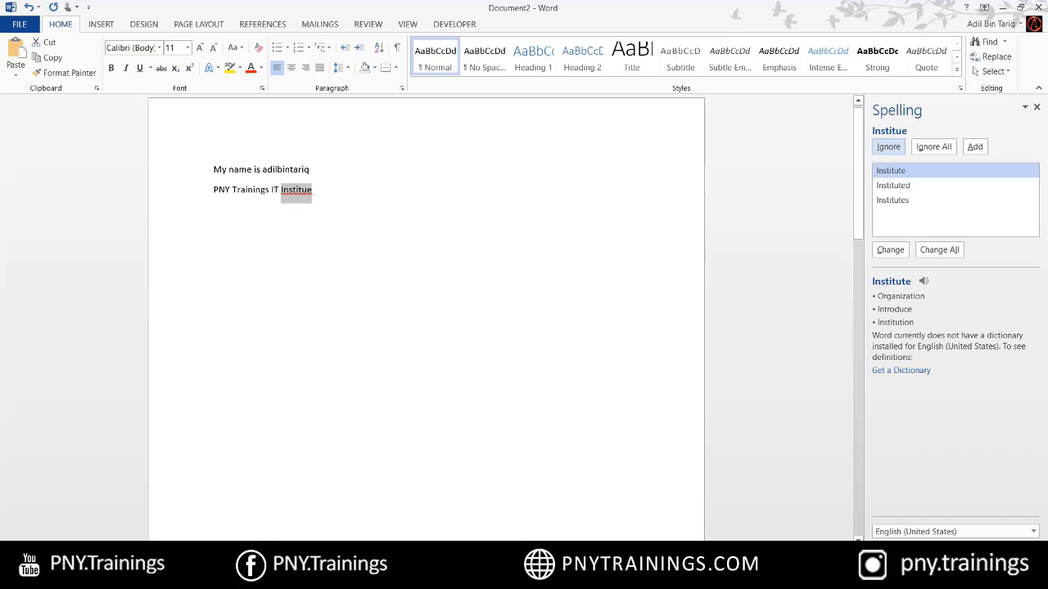
{"action": "mouse_move", "coordinate": [253, 169]}
{"action": "left_mouse_down"}
{"action": "mouse_move", "coordinate": [309, 169]}
{"action": "mouse_move", "coordinate": [262, 170]}
{"action": "left_mouse_up"}
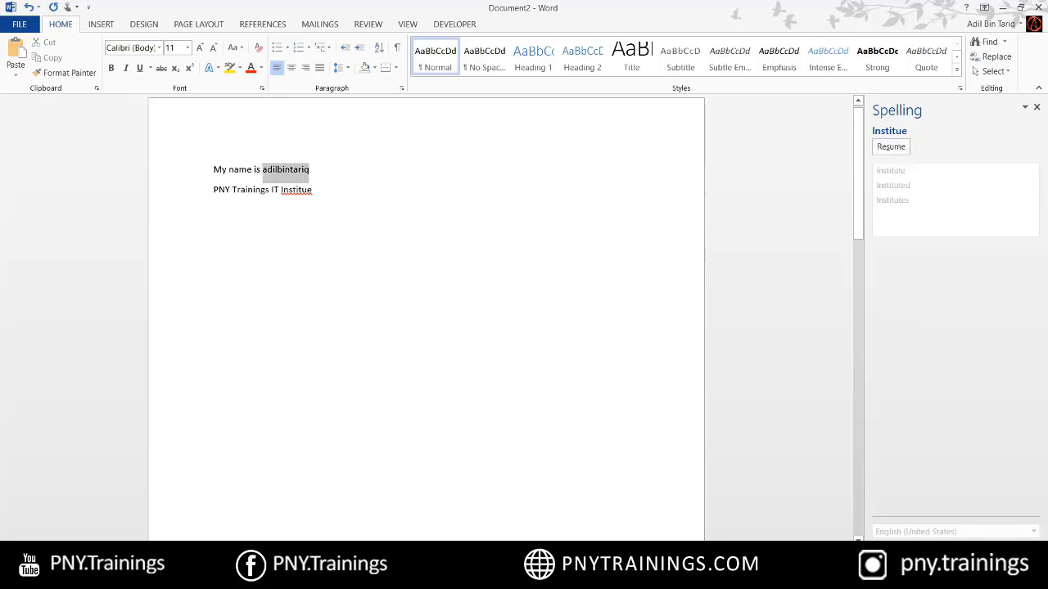
{"action": "key", "text": "F7"}
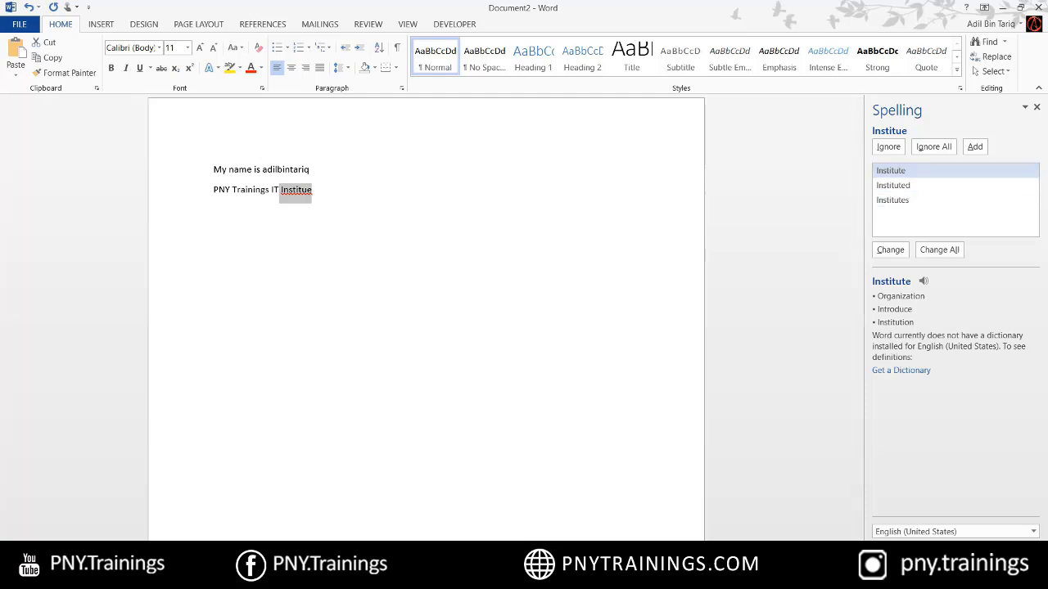
{"action": "left_click", "coordinate": [890, 249]}
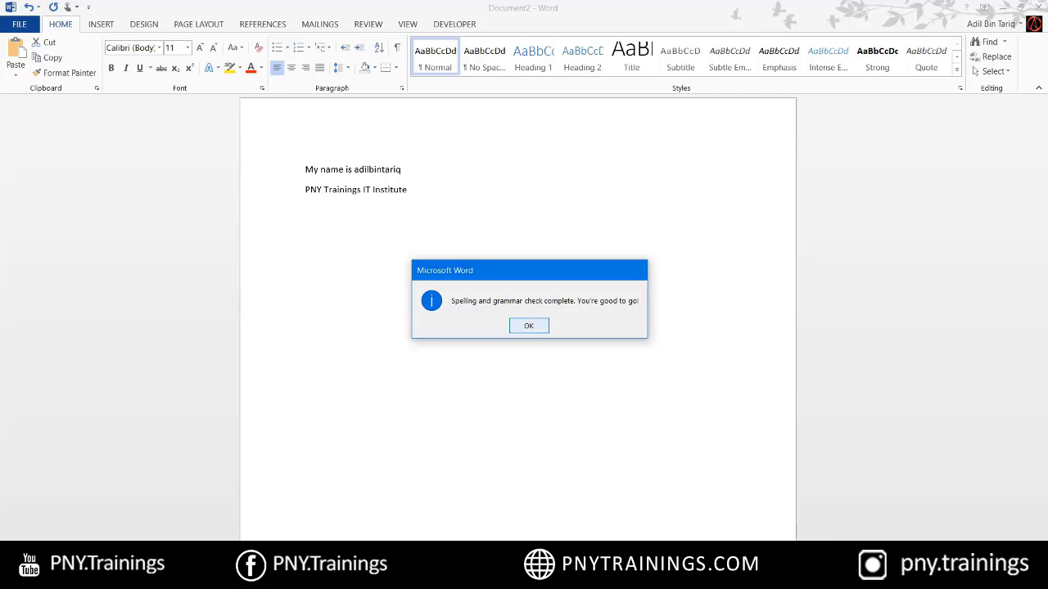
- Close the completed spelling check and select the name at the end of the first line
{"action": "key", "text": "Return"}
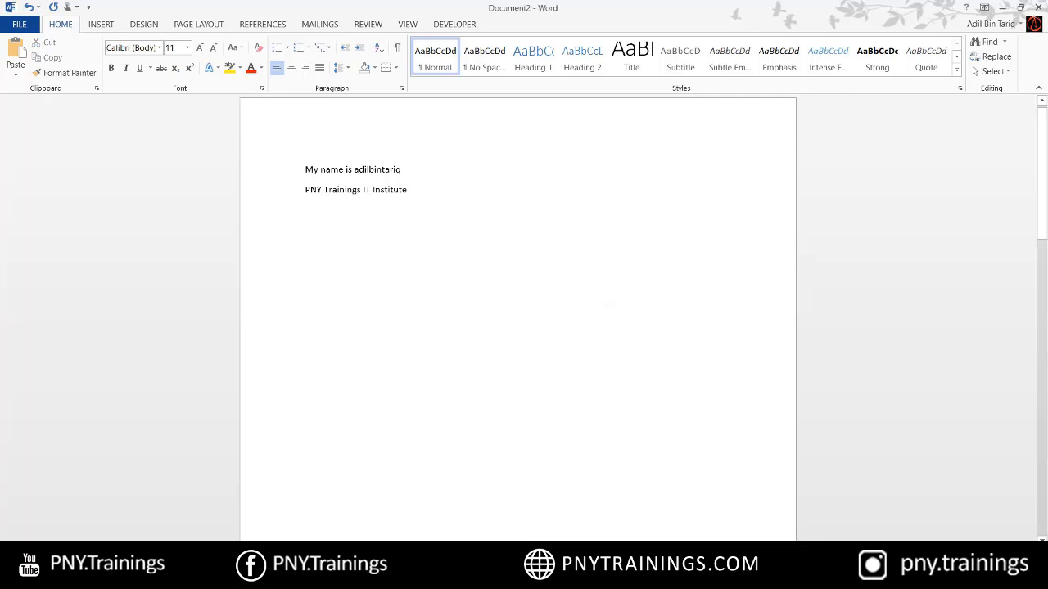
{"action": "left_click_drag", "start_coordinate": [353, 169], "coordinate": [401, 170]}
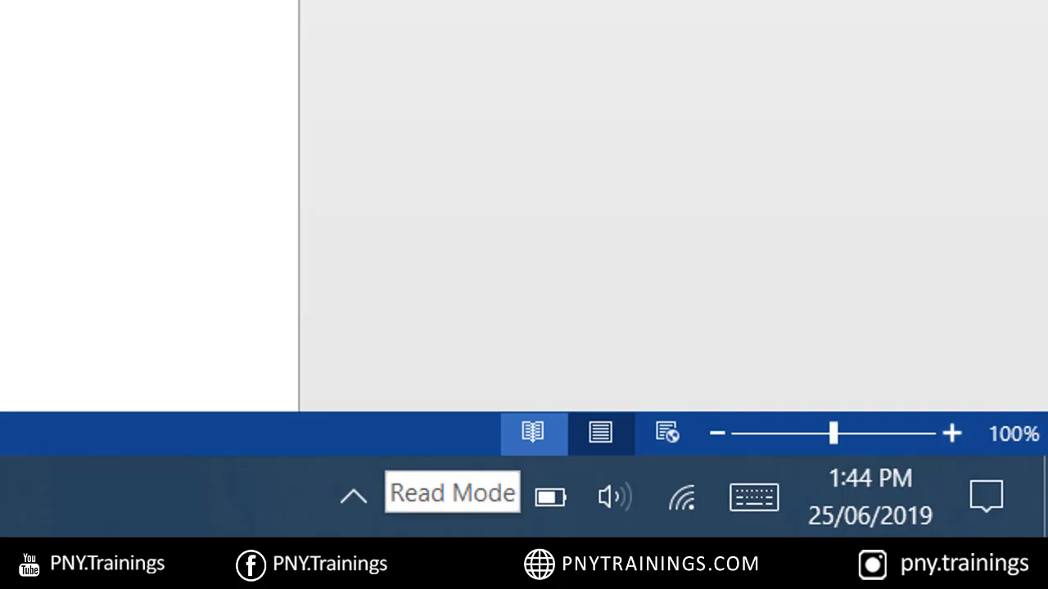
- View the document in Read Mode and in Web Layout, returning to Print Layout after each
{"action": "left_click", "coordinate": [532, 432]}
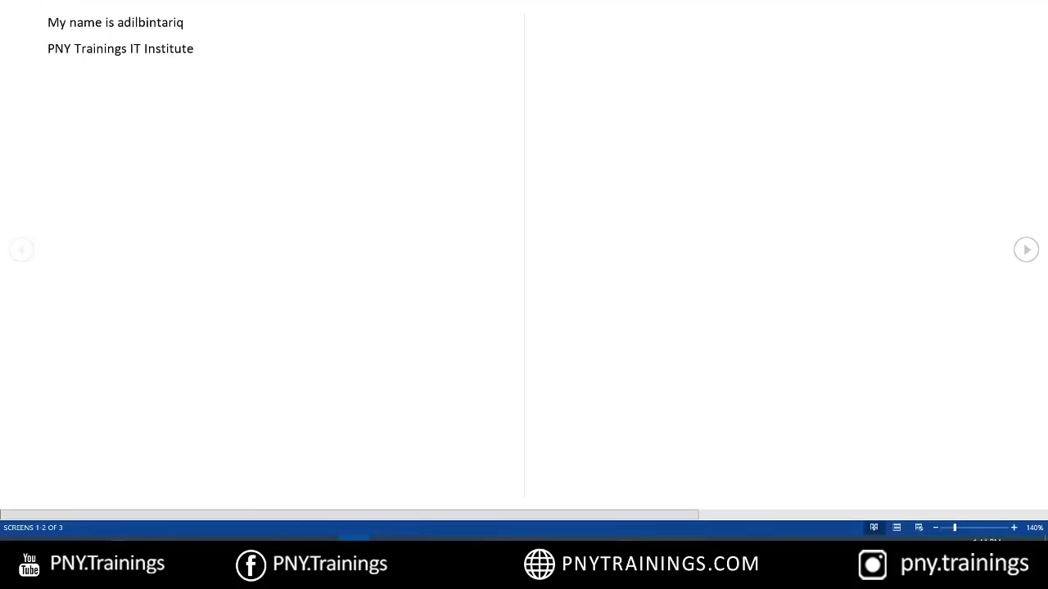
{"action": "mouse_move", "coordinate": [348, 515]}
{"action": "left_mouse_down"}
{"action": "mouse_move", "coordinate": [698, 515]}
{"action": "mouse_move", "coordinate": [348, 515]}
{"action": "left_mouse_up"}
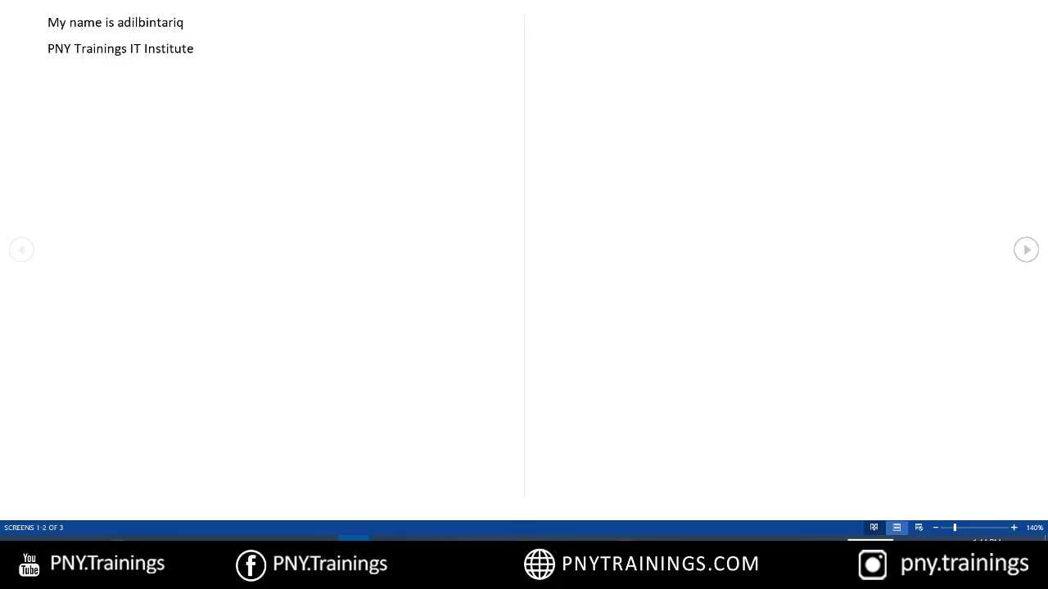
{"action": "left_click", "coordinate": [896, 527]}
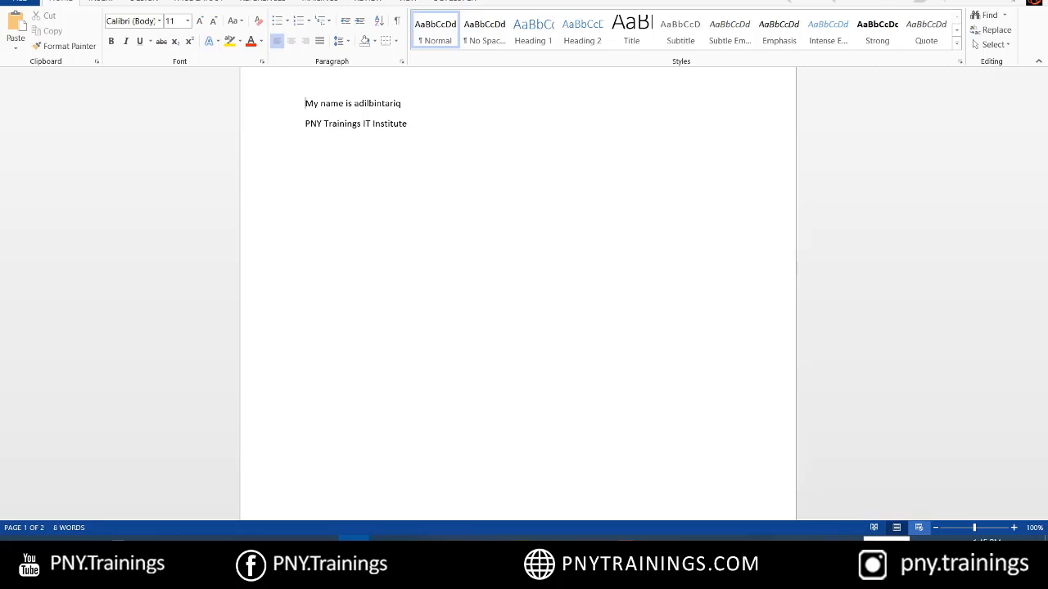
{"action": "left_click", "coordinate": [918, 527]}
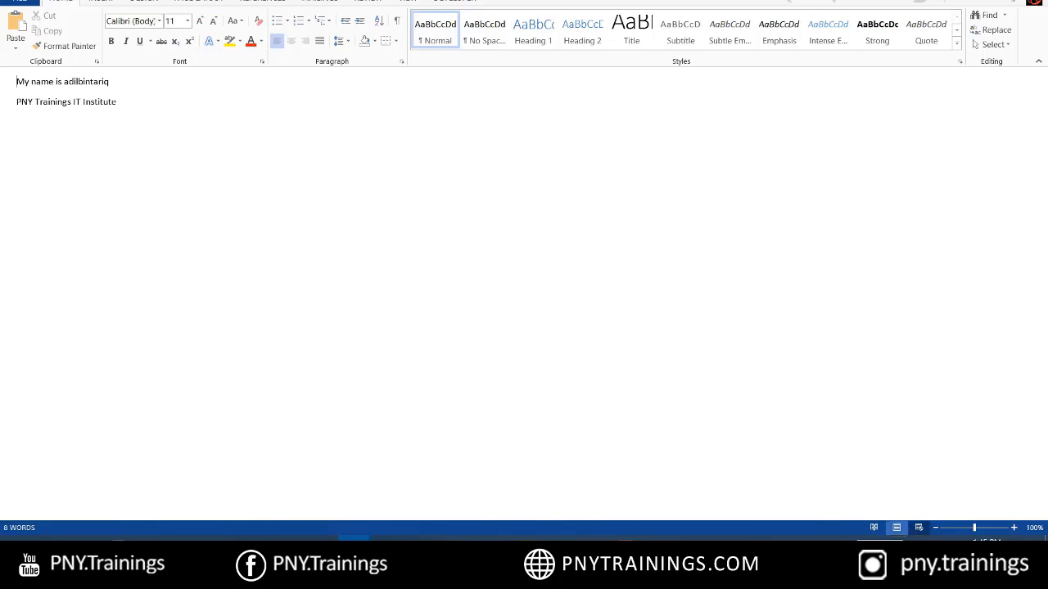
{"action": "left_click", "coordinate": [896, 528]}
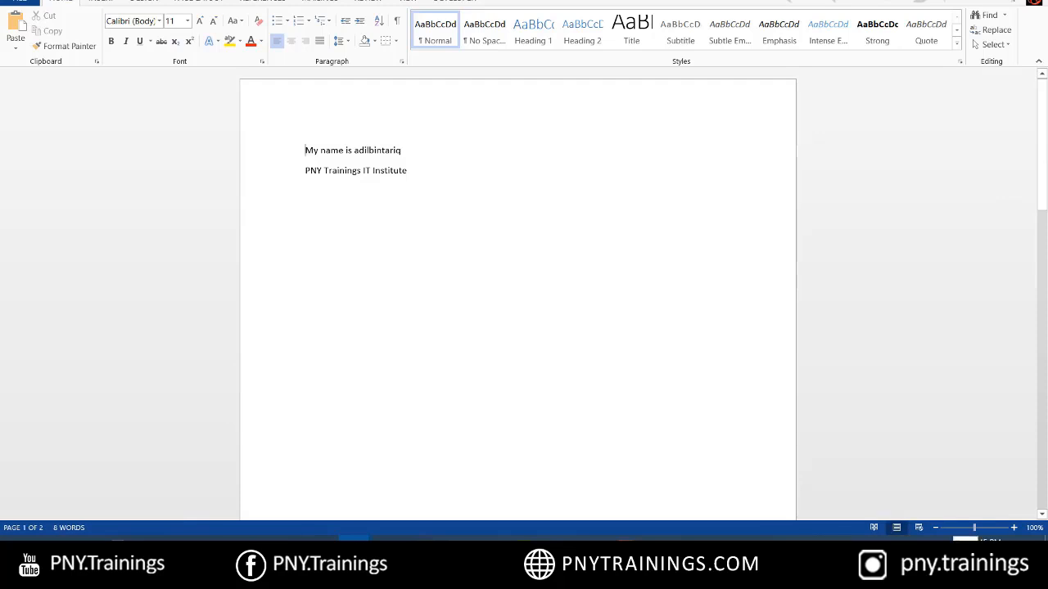
- Zoom the document in to 222%, out to 25%, and back to 100%
{"action": "mouse_move", "coordinate": [974, 528]}
{"action": "left_mouse_down"}
{"action": "mouse_move", "coordinate": [961, 528]}
{"action": "mouse_move", "coordinate": [984, 528]}
{"action": "left_mouse_up"}
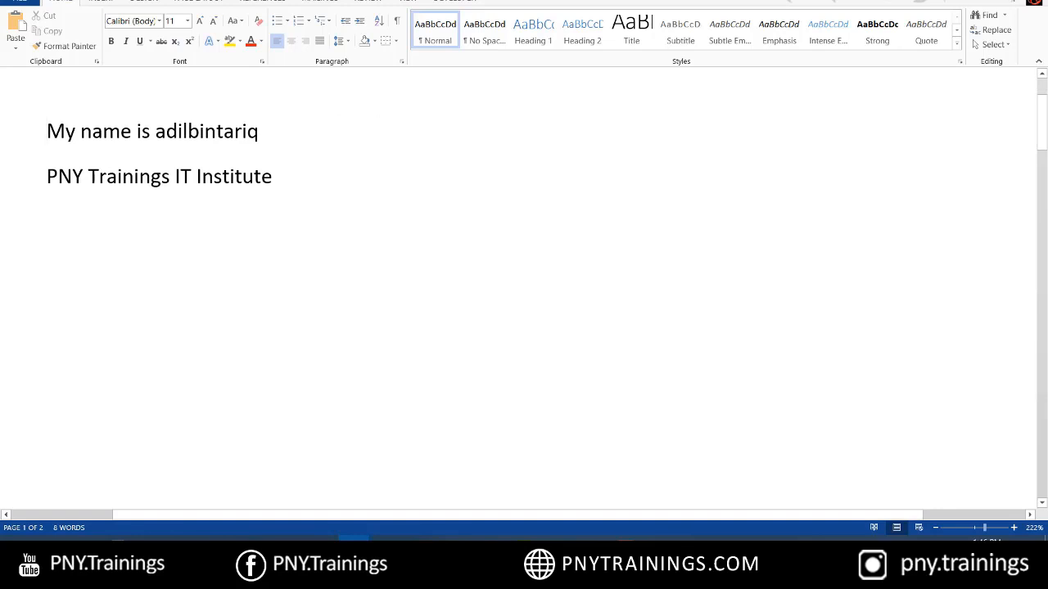
{"action": "left_click_drag", "start_coordinate": [983, 528], "coordinate": [947, 528]}
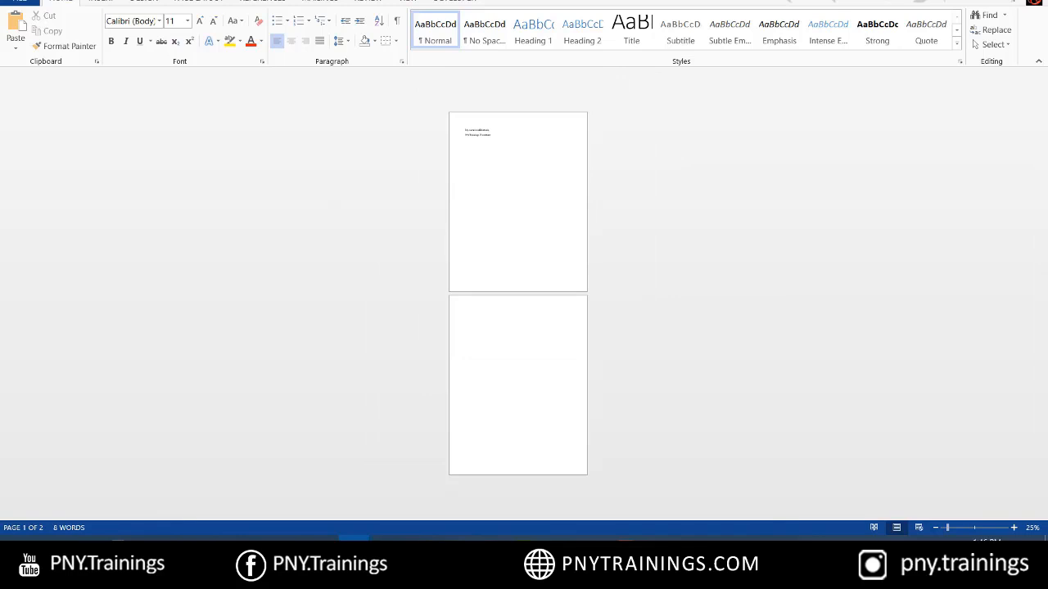
{"action": "left_click_drag", "start_coordinate": [947, 528], "coordinate": [974, 528]}
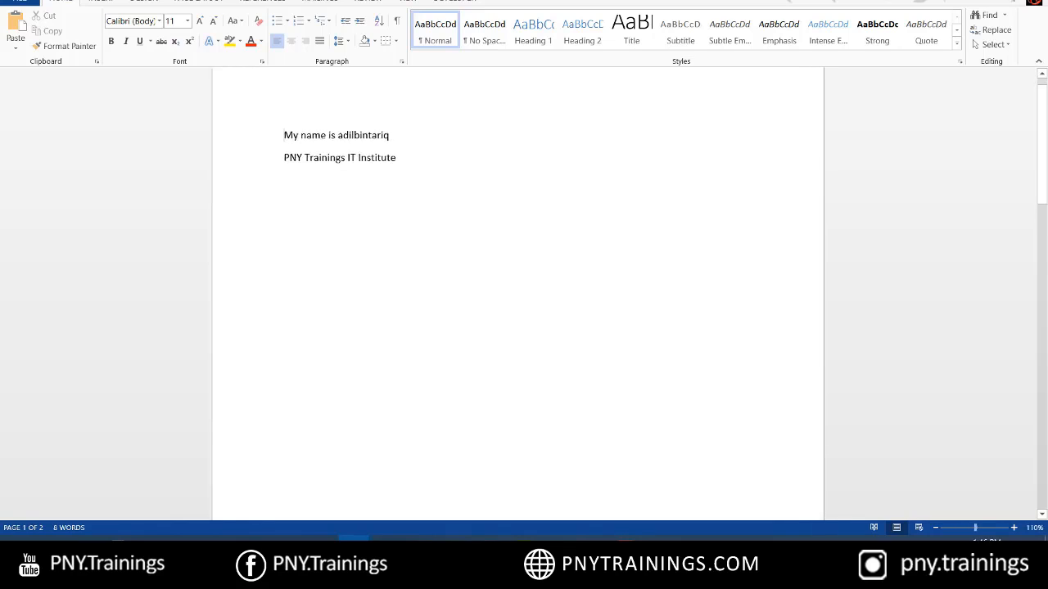
{"action": "left_click", "coordinate": [935, 528]}
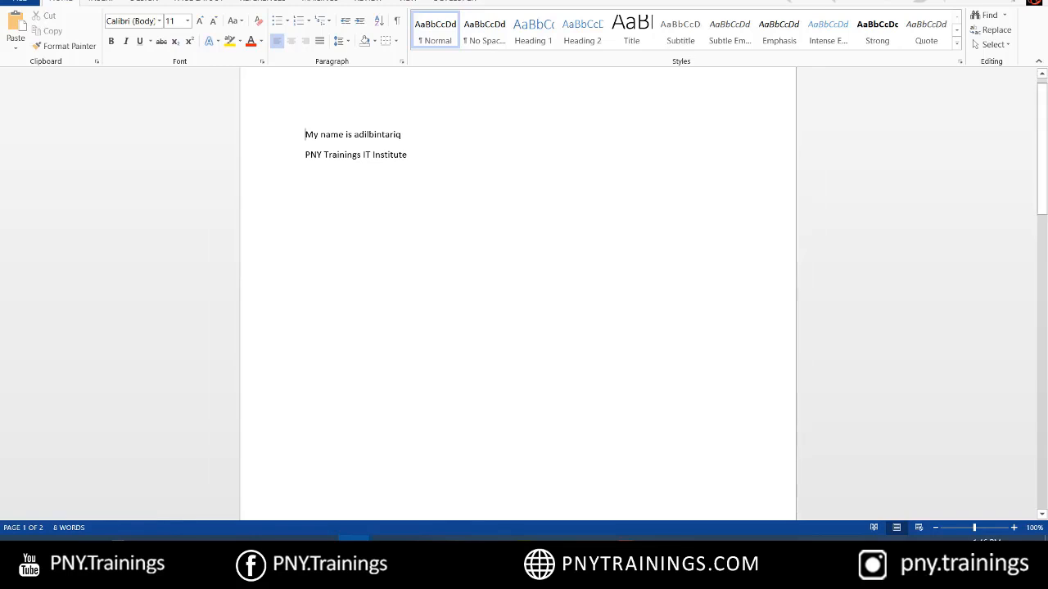
- Scroll a short way down the first page and return to the start of the document
{"action": "mouse_move", "coordinate": [1041, 184]}
{"action": "left_mouse_down"}
{"action": "mouse_move", "coordinate": [1041, 274]}
{"action": "mouse_move", "coordinate": [1041, 200]}
{"action": "left_mouse_up"}
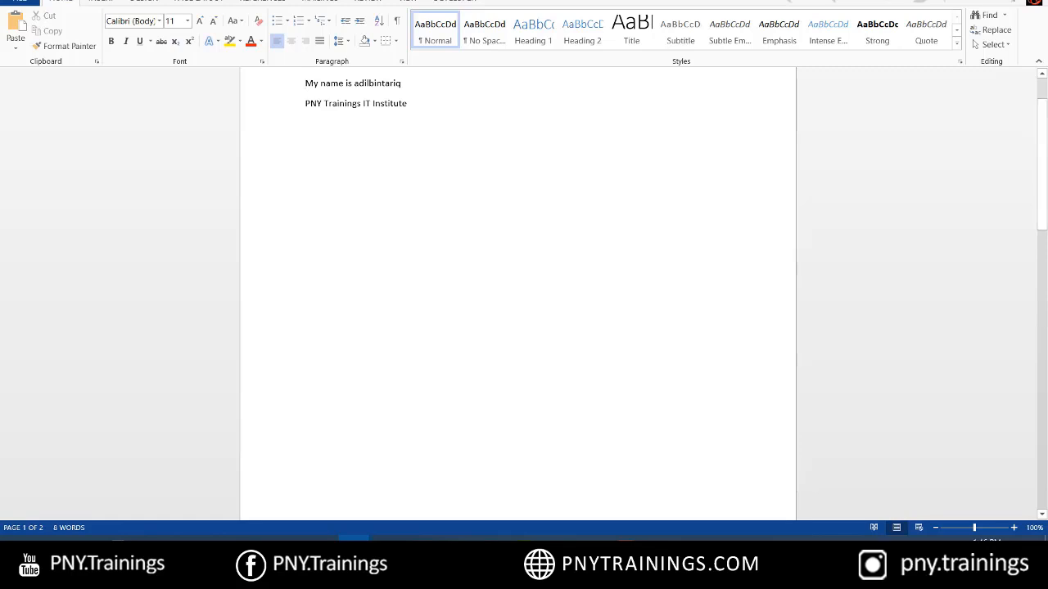
{"action": "left_click", "coordinate": [1042, 151]}
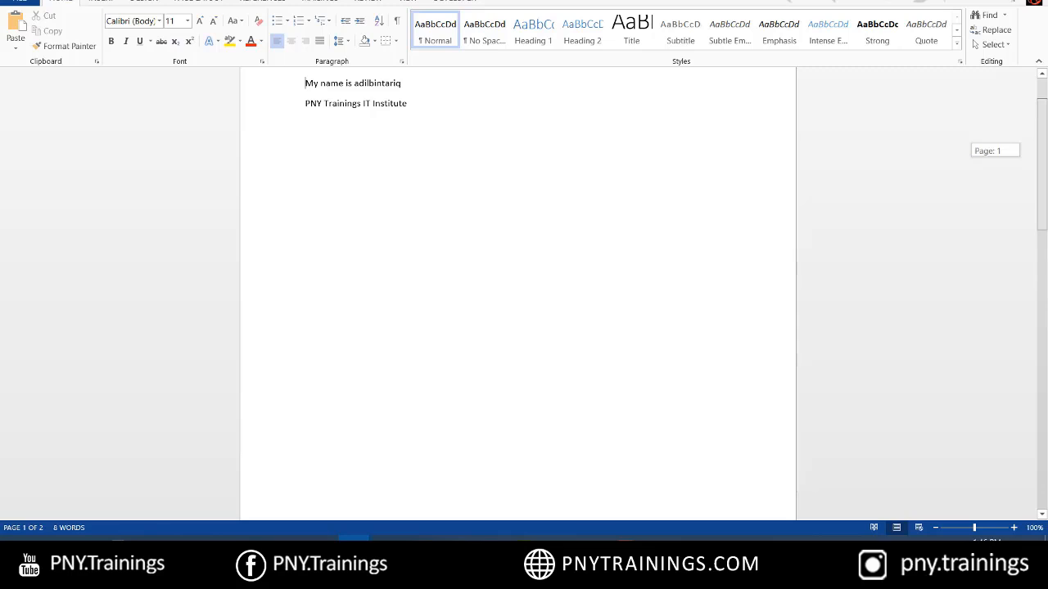
{"action": "left_click_drag", "start_coordinate": [1042, 151], "coordinate": [1042, 116]}
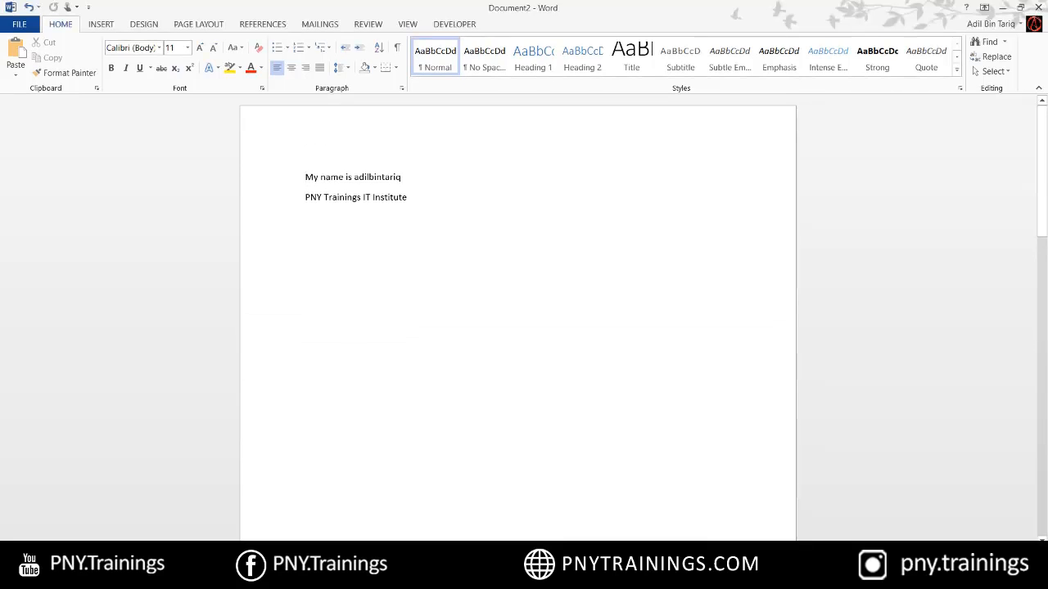